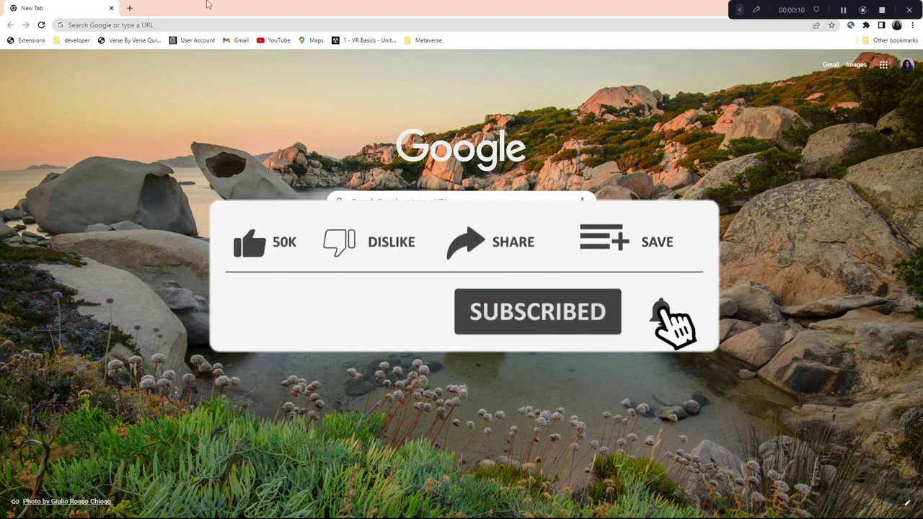
- Search Google for 'epic game' from Chrome's address bar
{"action": "left_click", "coordinate": [261, 26]}
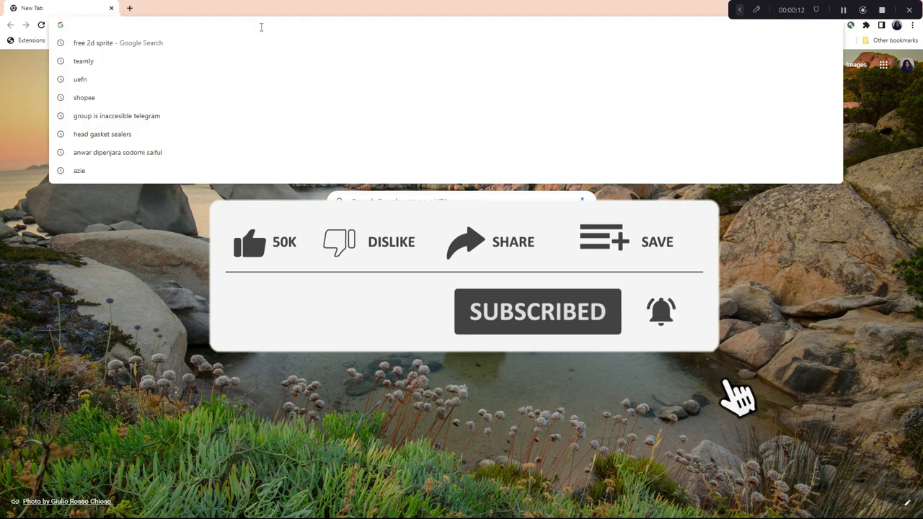
{"action": "type", "text": "epic ga"}
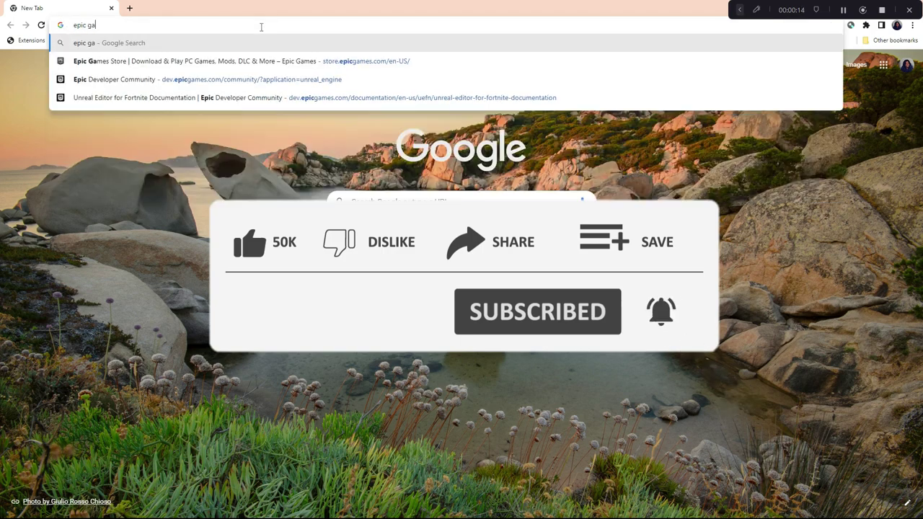
{"action": "type", "text": "me"}
{"action": "key", "text": "Return"}
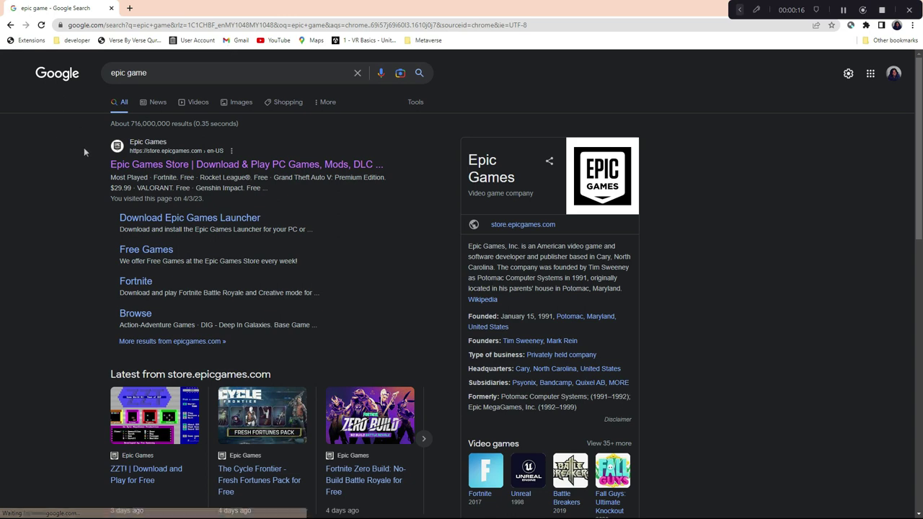
- Open the Epic Games Store result and sign in with a Google account
{"action": "left_click", "coordinate": [189, 165]}
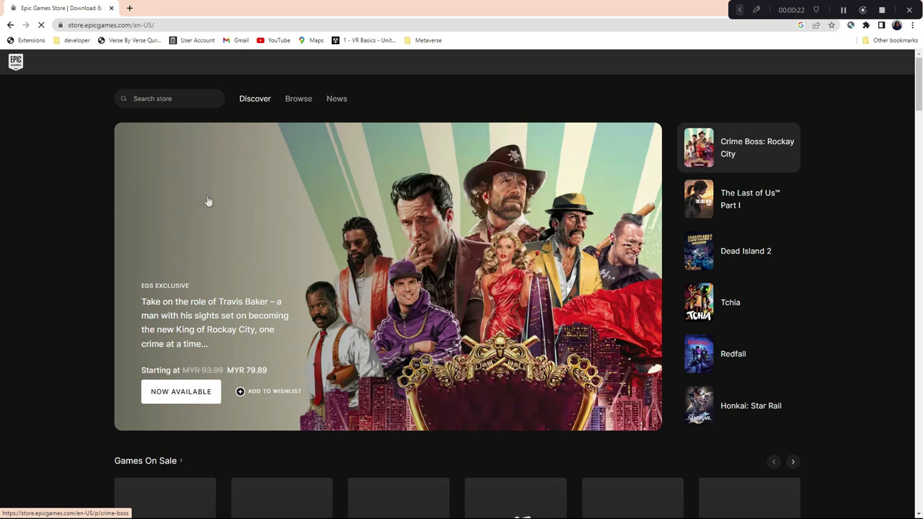
{"action": "left_click", "coordinate": [829, 66]}
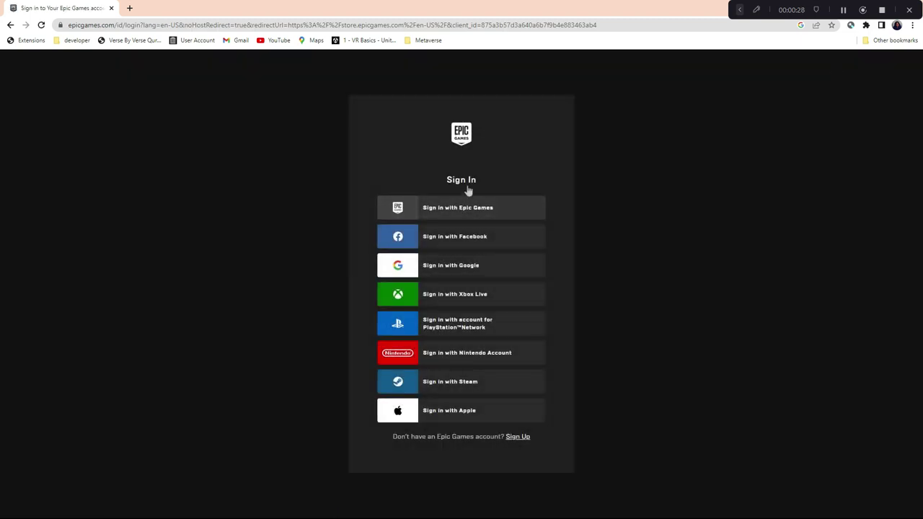
{"action": "left_click", "coordinate": [449, 265]}
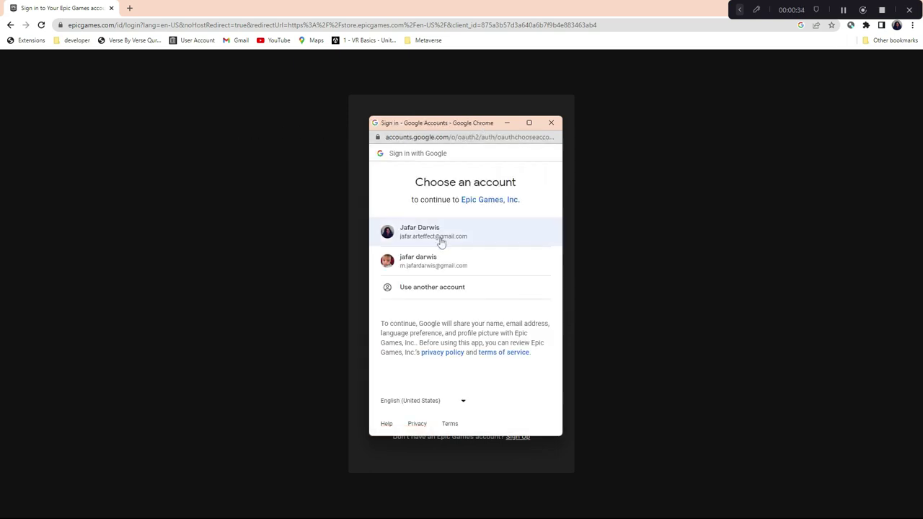
{"action": "left_click", "coordinate": [439, 241]}
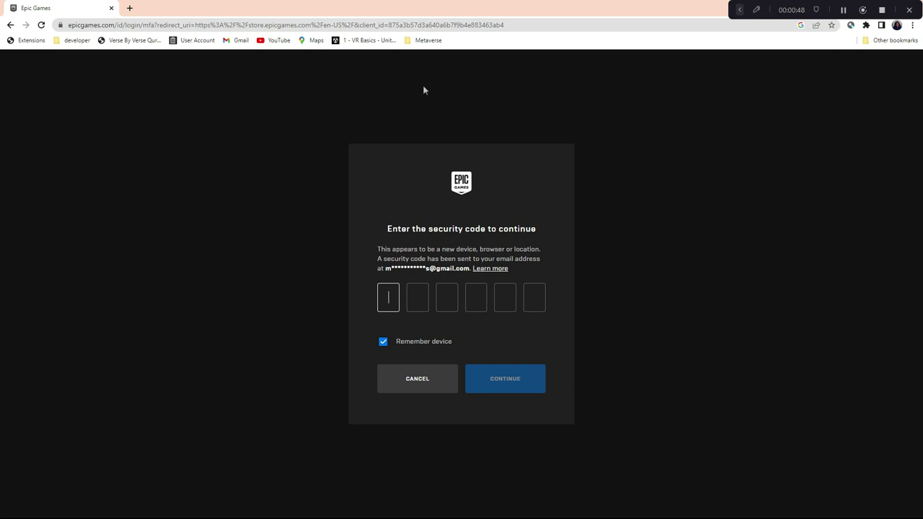
- Paste the e-mailed six-digit security code into the verification boxes and submit it
{"action": "left_click", "coordinate": [130, 8]}
{"action": "left_click", "coordinate": [384, 292]}
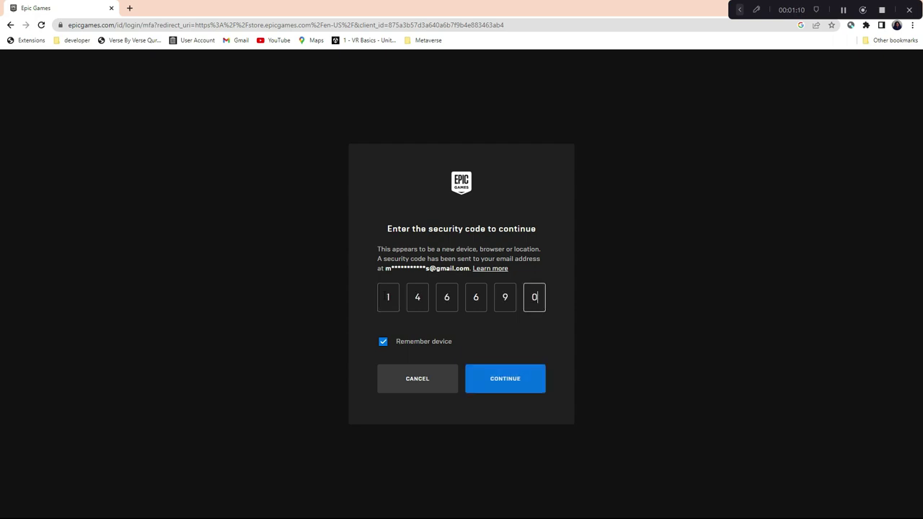
{"action": "left_click", "coordinate": [527, 381]}
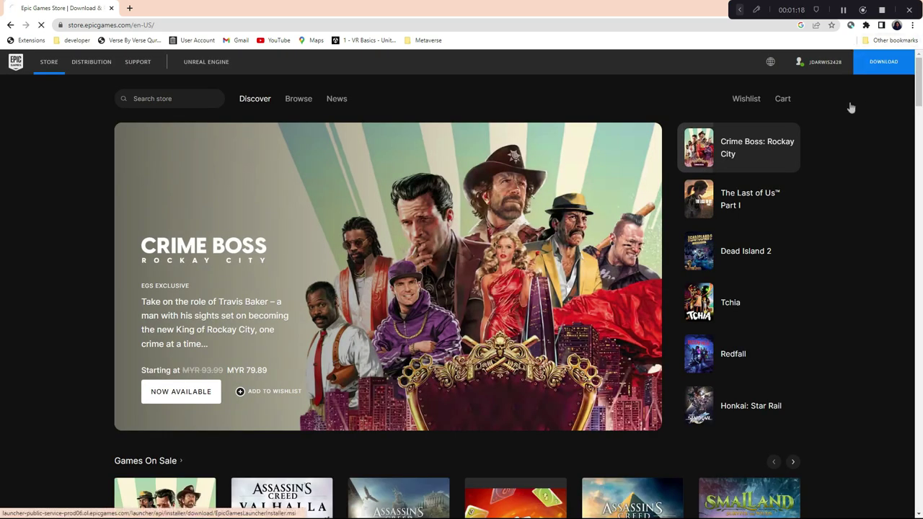
- Start the launcher download, then dismiss the Free Download Manager prompt and window
{"action": "left_click", "coordinate": [873, 65]}
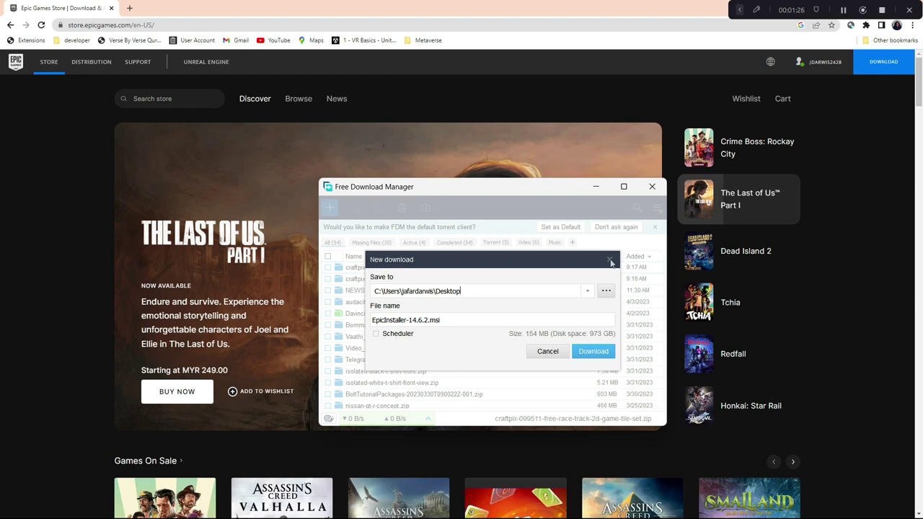
{"action": "left_click", "coordinate": [609, 261]}
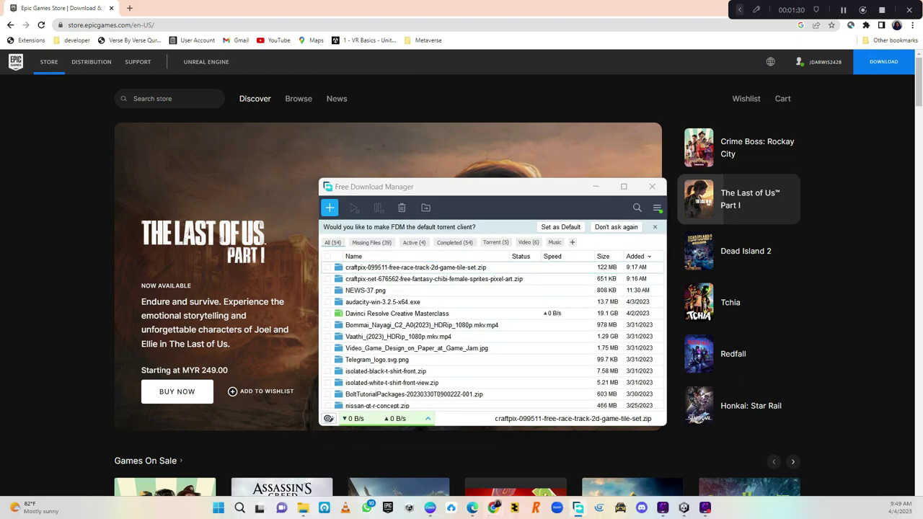
{"action": "left_click", "coordinate": [652, 186]}
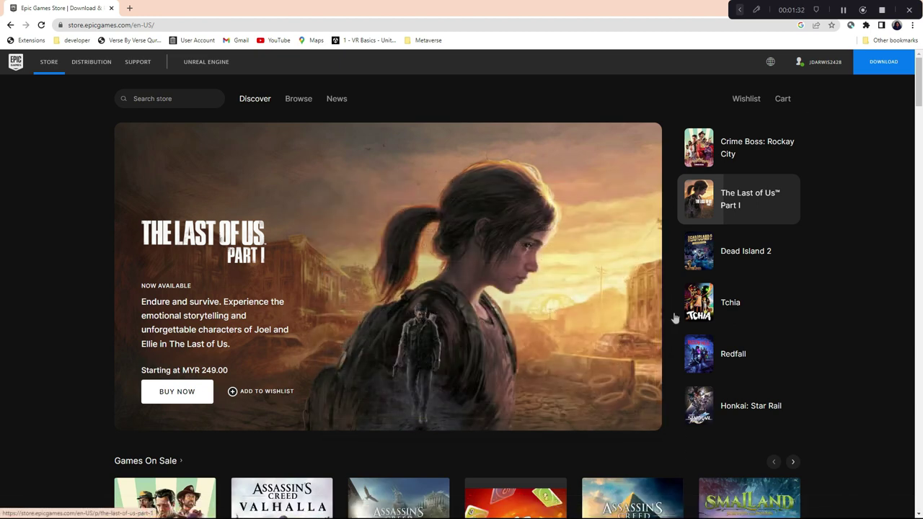
- Launch the installed Epic Games Launcher from the taskbar and reposition its window
{"action": "mouse_move", "coordinate": [442, 516]}
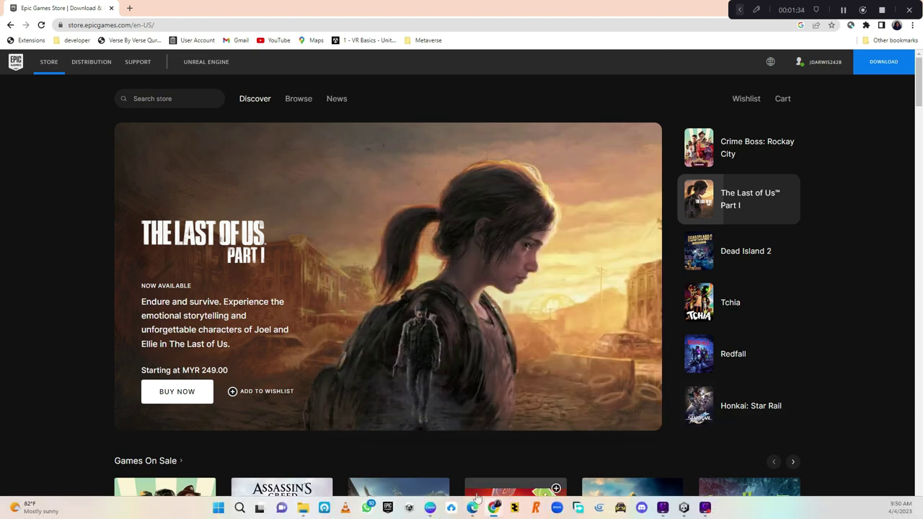
{"action": "left_click", "coordinate": [389, 509]}
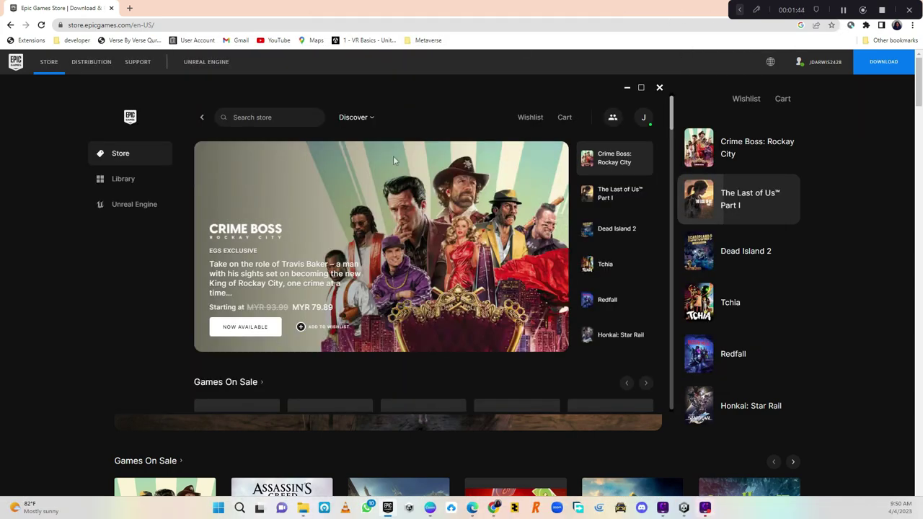
{"action": "left_click_drag", "start_coordinate": [467, 85], "coordinate": [519, 130]}
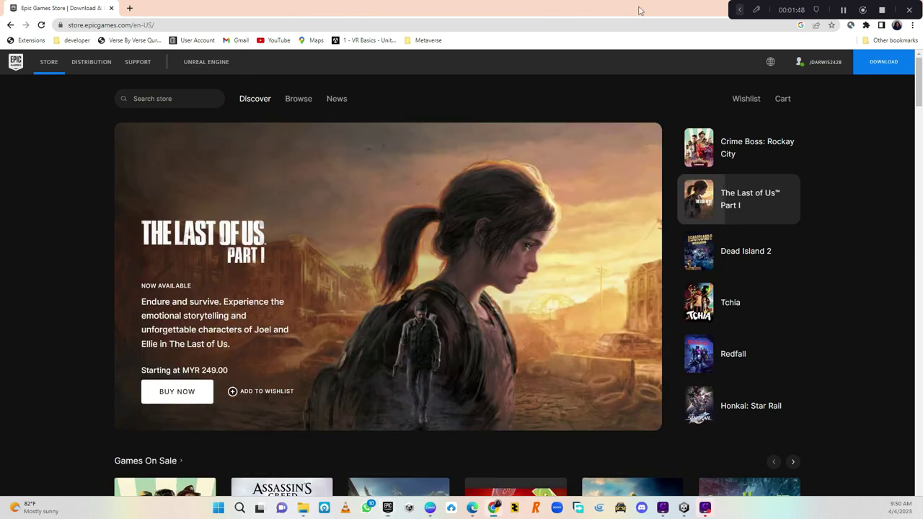
{"action": "mouse_move", "coordinate": [521, 134]}
{"action": "left_mouse_down"}
{"action": "mouse_move", "coordinate": [642, 9]}
{"action": "mouse_move", "coordinate": [552, 75]}
{"action": "left_mouse_up"}
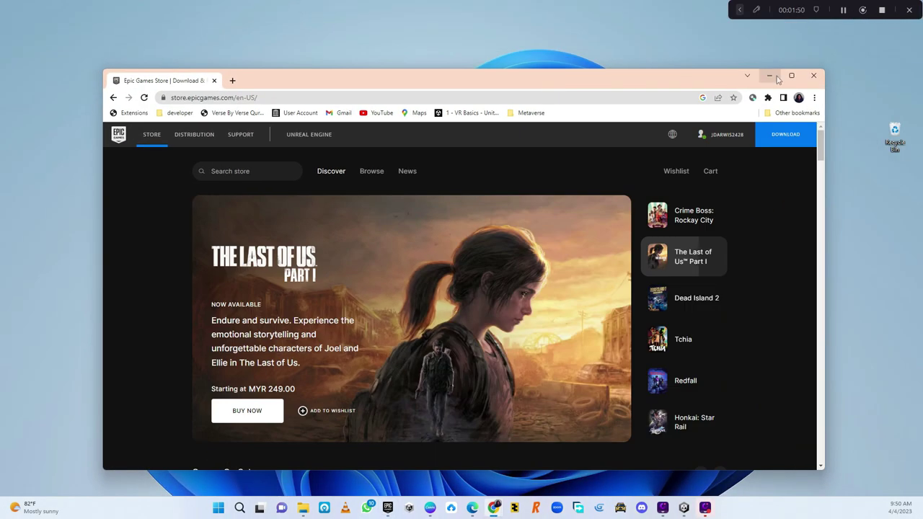
- Minimize Chrome, maximize the Epic Games Launcher, and go to its Unreal Engine section
{"action": "left_click", "coordinate": [766, 77]}
{"action": "left_click", "coordinate": [692, 133]}
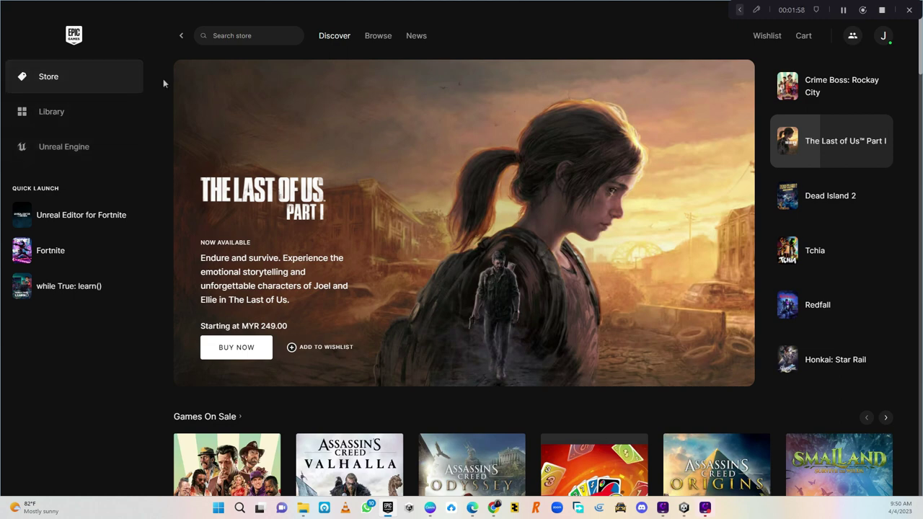
{"action": "left_click", "coordinate": [62, 149]}
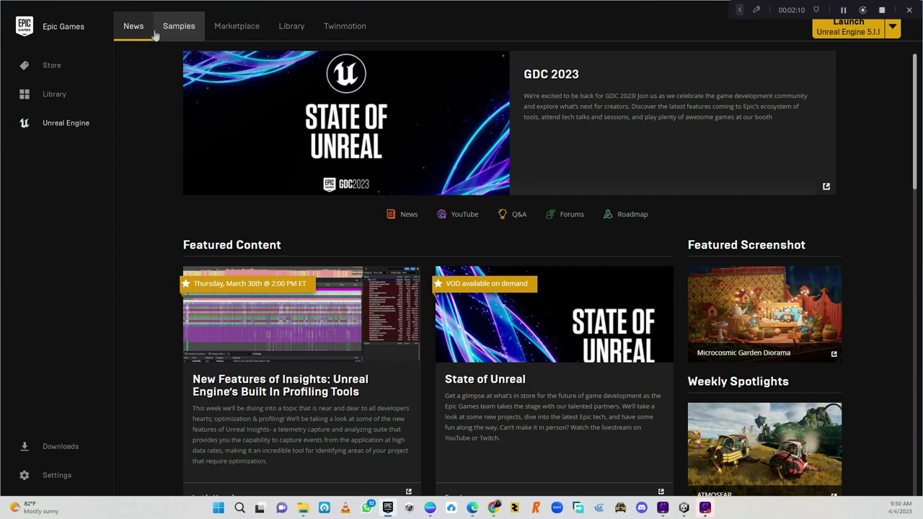
- Switch to the Unreal Engine Library tab to see engine versions 5.1.1, 5.0.3 and My Projects
{"action": "left_click", "coordinate": [295, 30]}
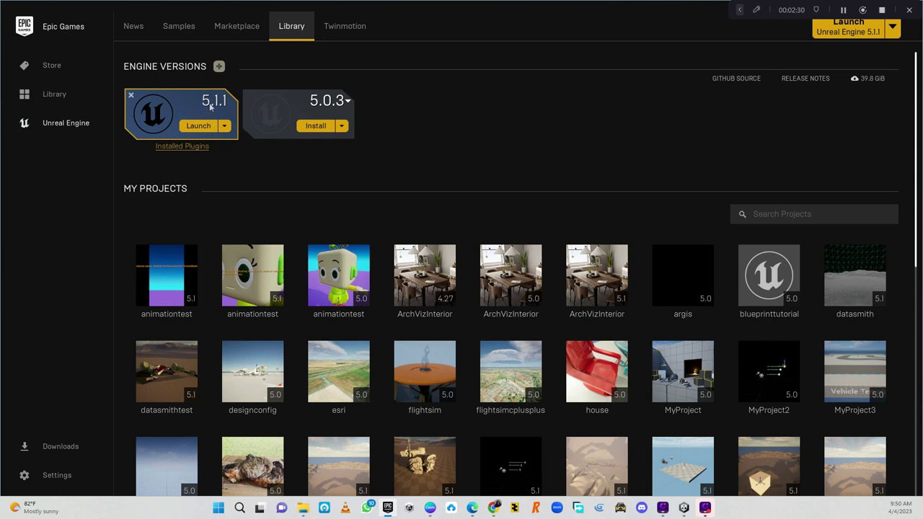
- Remove the 5.2.0 Preview engine slot and add a new 5.0.3 engine version
{"action": "left_click", "coordinate": [891, 29]}
{"action": "left_click", "coordinate": [462, 84]}
{"action": "left_click", "coordinate": [347, 102]}
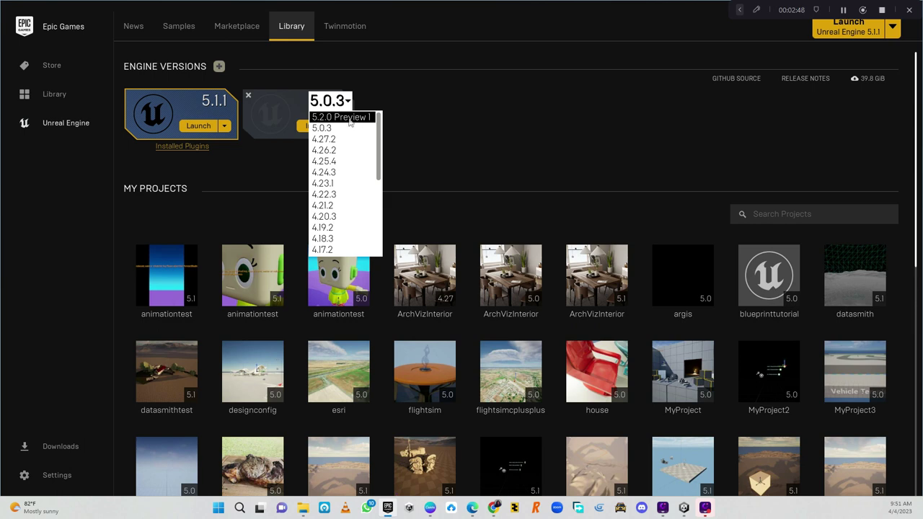
{"action": "left_click", "coordinate": [349, 119]}
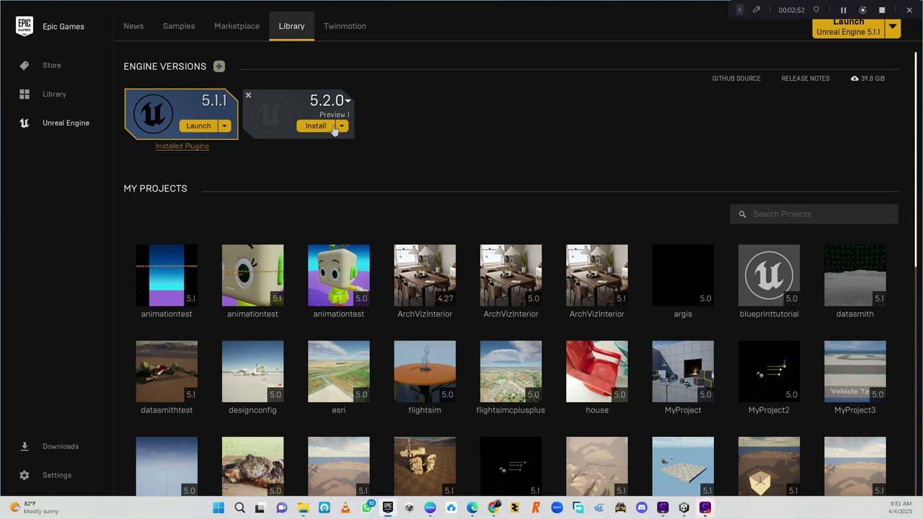
{"action": "left_click", "coordinate": [340, 127]}
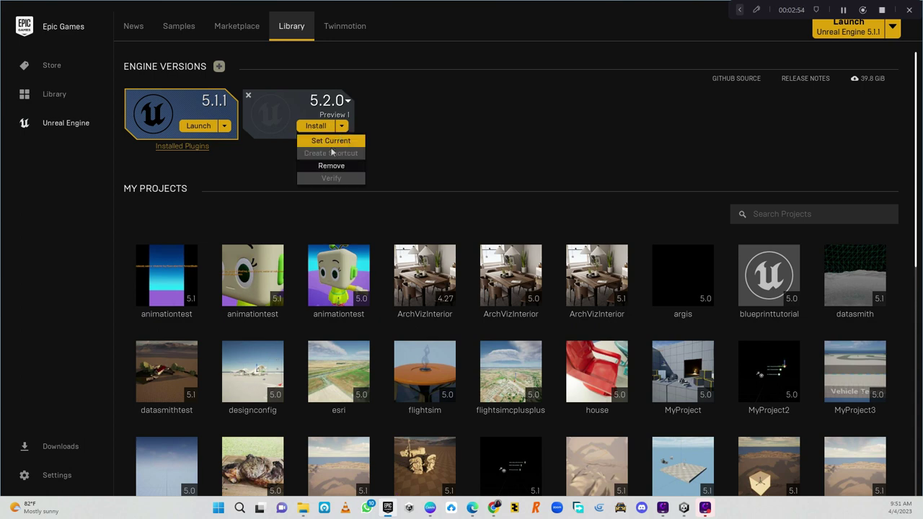
{"action": "left_click", "coordinate": [325, 170]}
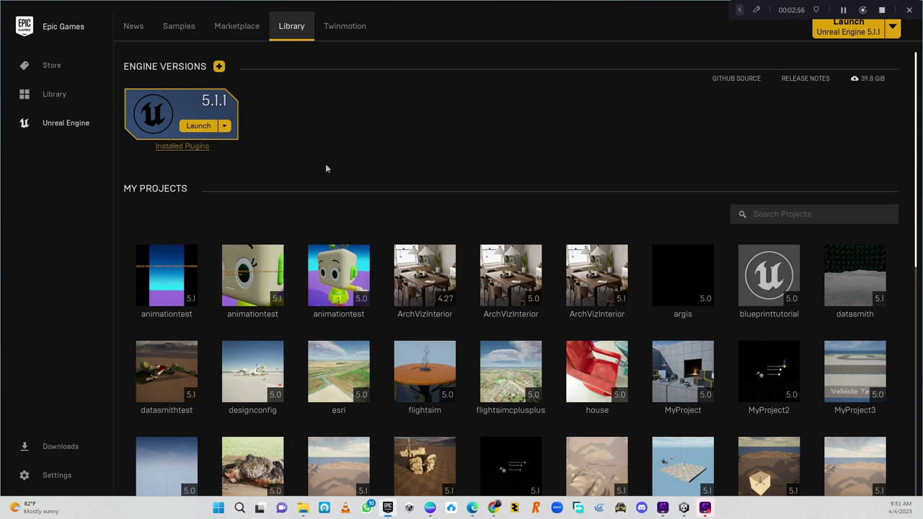
{"action": "left_click", "coordinate": [219, 66]}
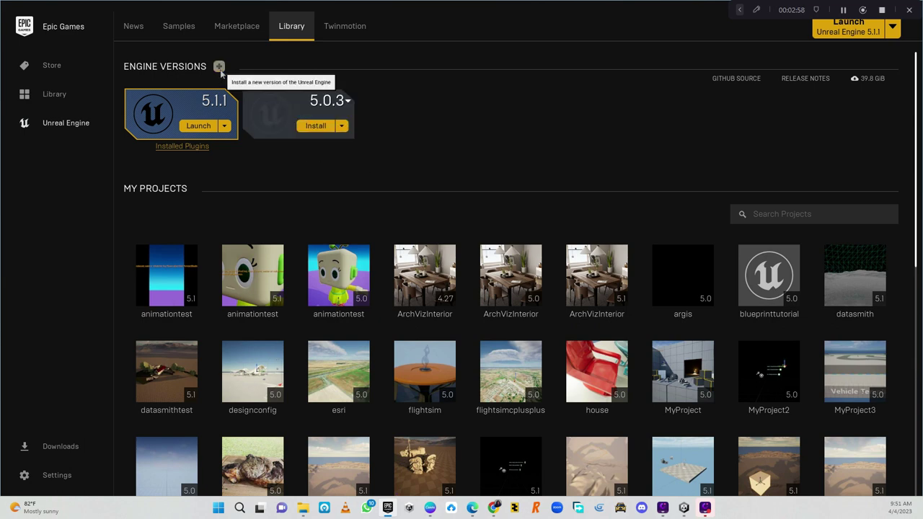
- Begin installing Unreal Engine 5.0.3 and bring up its installation options
{"action": "left_click", "coordinate": [327, 126]}
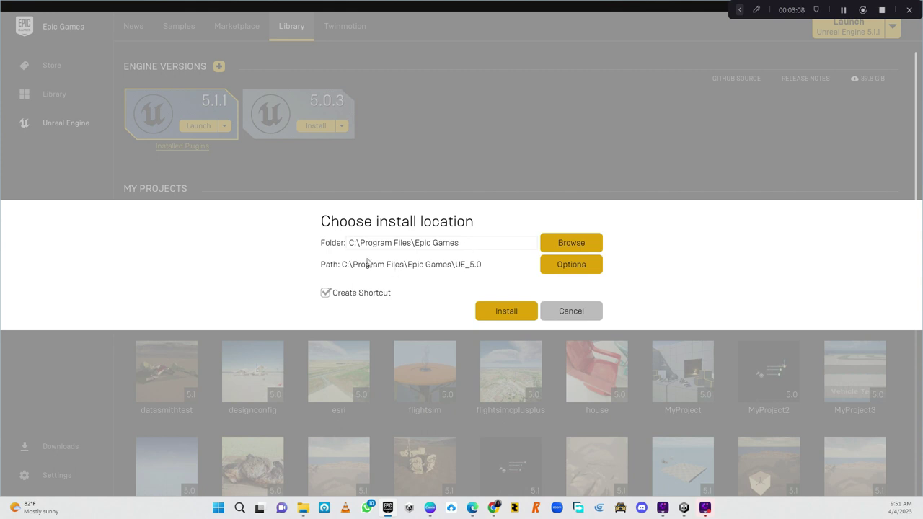
{"action": "left_click", "coordinate": [580, 269]}
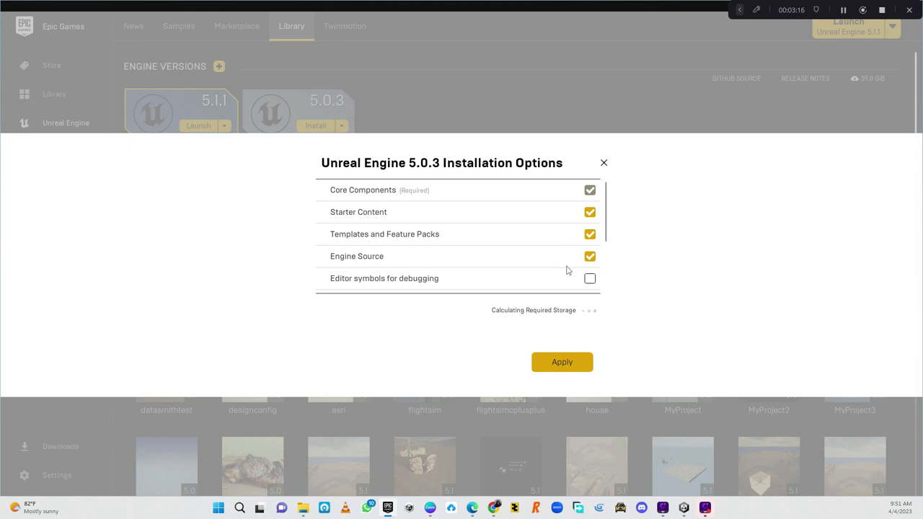
- Exclude Engine Source, iOS and Linux from the 5.0.3 installation
{"action": "left_click", "coordinate": [587, 257]}
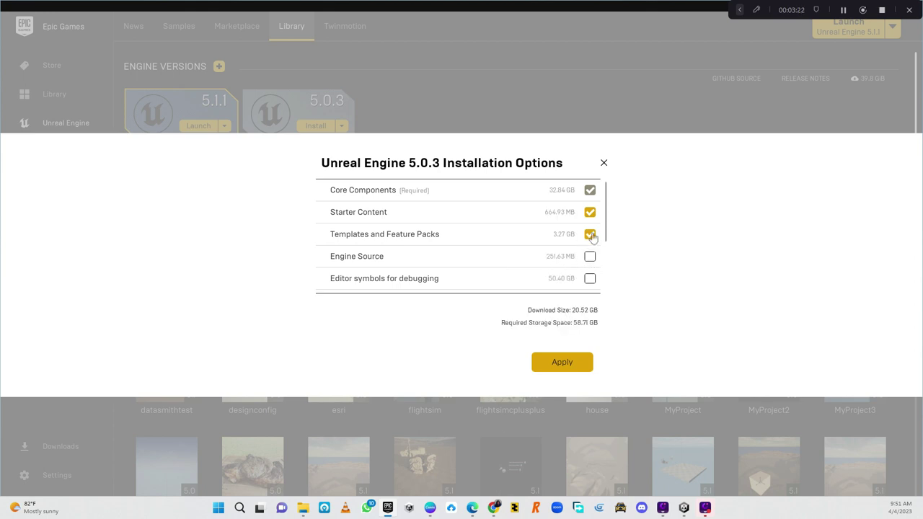
{"action": "scroll", "coordinate": [591, 241], "scroll_direction": "down", "scroll_amount": 3}
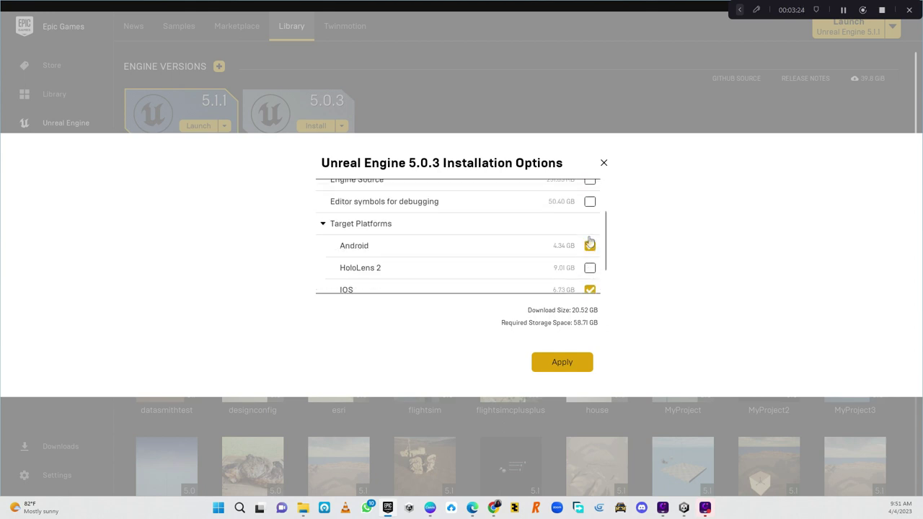
{"action": "scroll", "coordinate": [436, 252], "scroll_direction": "down", "scroll_amount": 1}
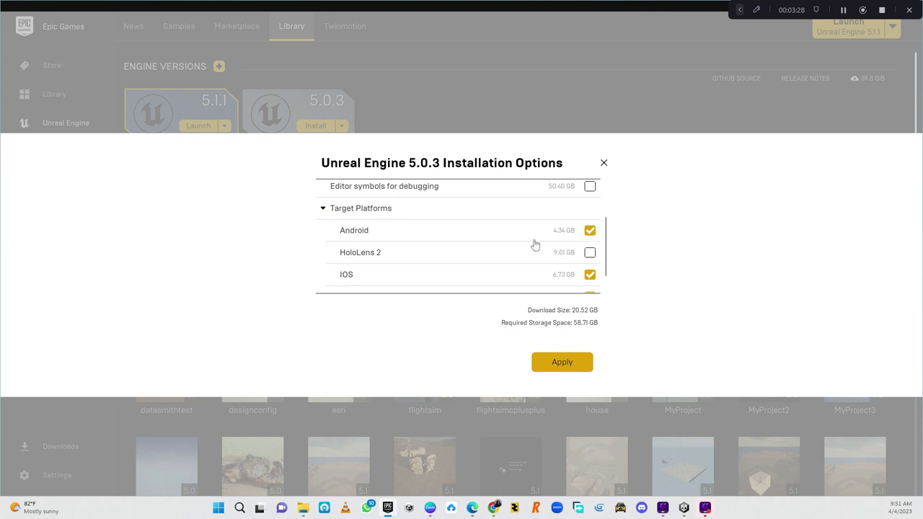
{"action": "scroll", "coordinate": [534, 244], "scroll_direction": "down", "scroll_amount": 1}
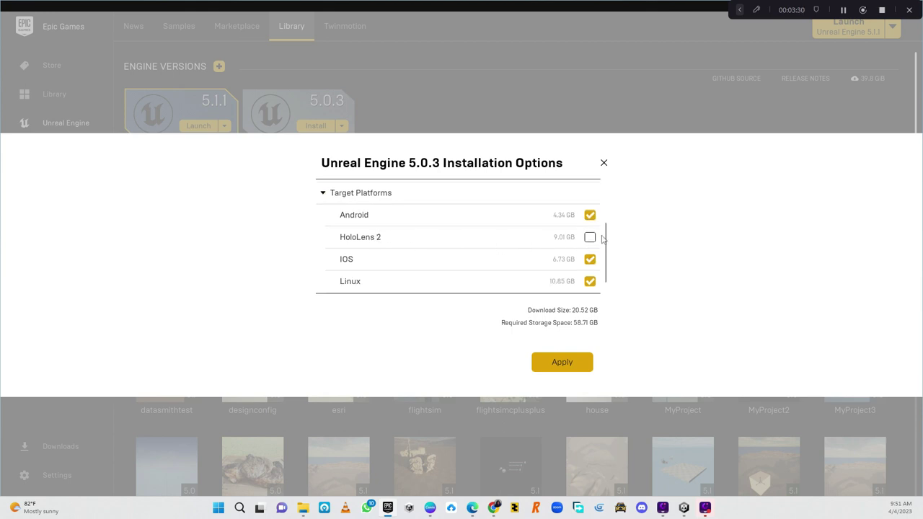
{"action": "left_click", "coordinate": [591, 261]}
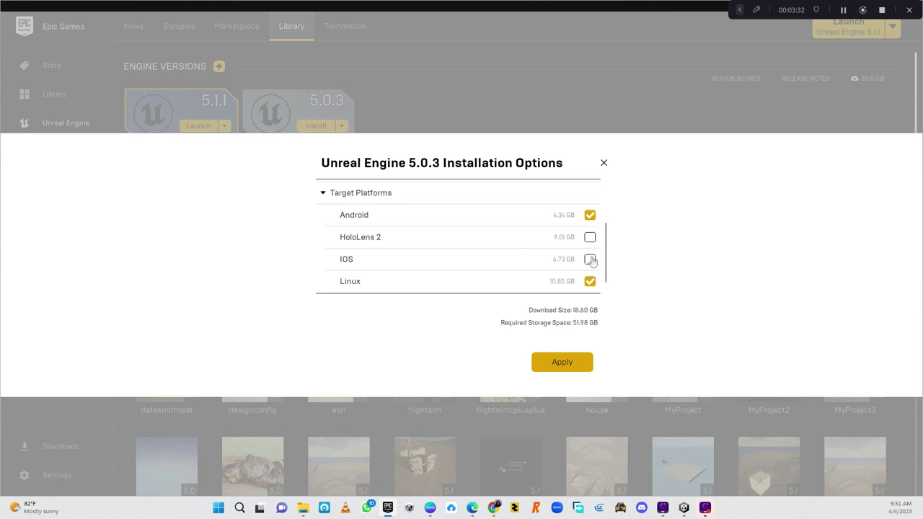
{"action": "scroll", "coordinate": [591, 260], "scroll_direction": "down", "scroll_amount": 2}
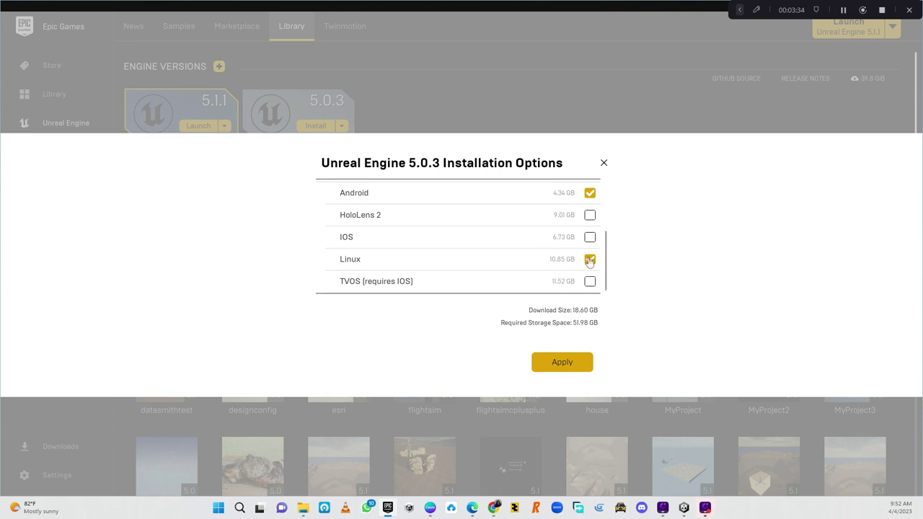
{"action": "left_click", "coordinate": [590, 260]}
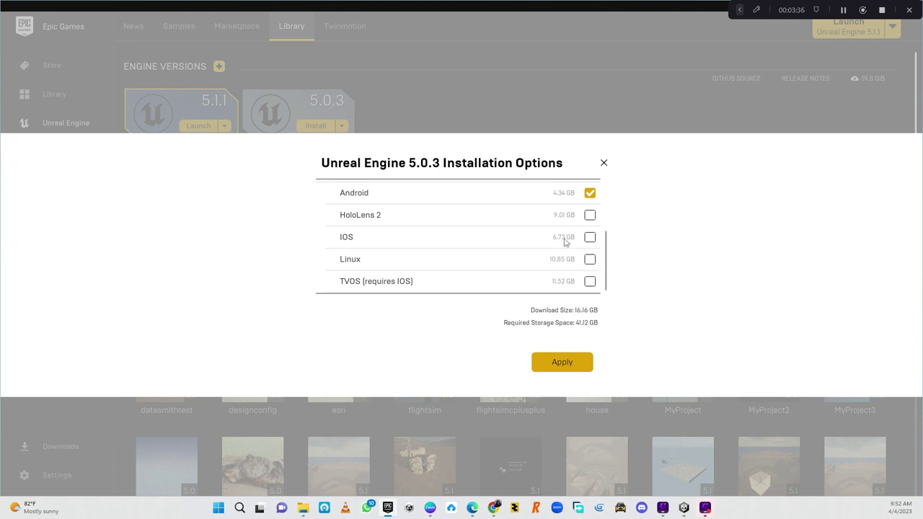
- Untick and re-tick Android under Target Platforms so it stays included
{"action": "scroll", "coordinate": [562, 291], "scroll_direction": "up", "scroll_amount": 1}
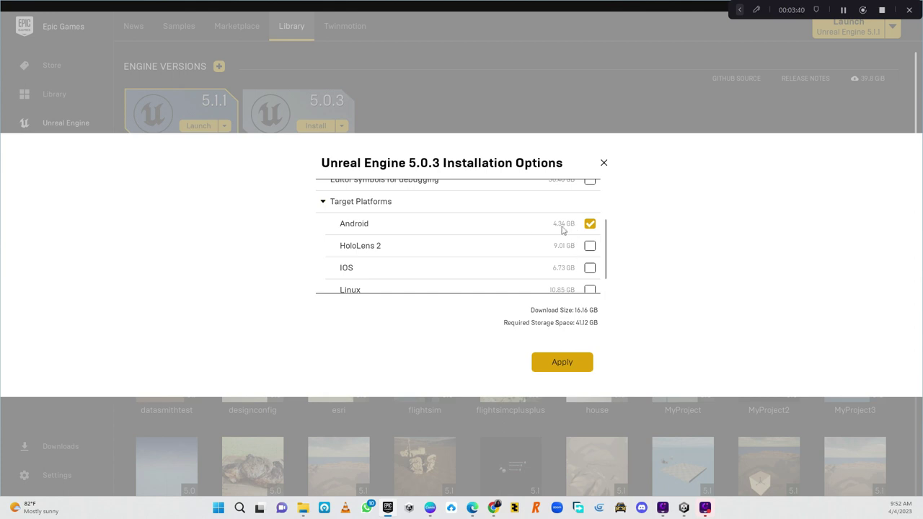
{"action": "left_click", "coordinate": [589, 224]}
{"action": "scroll", "coordinate": [575, 267], "scroll_direction": "down", "scroll_amount": 1}
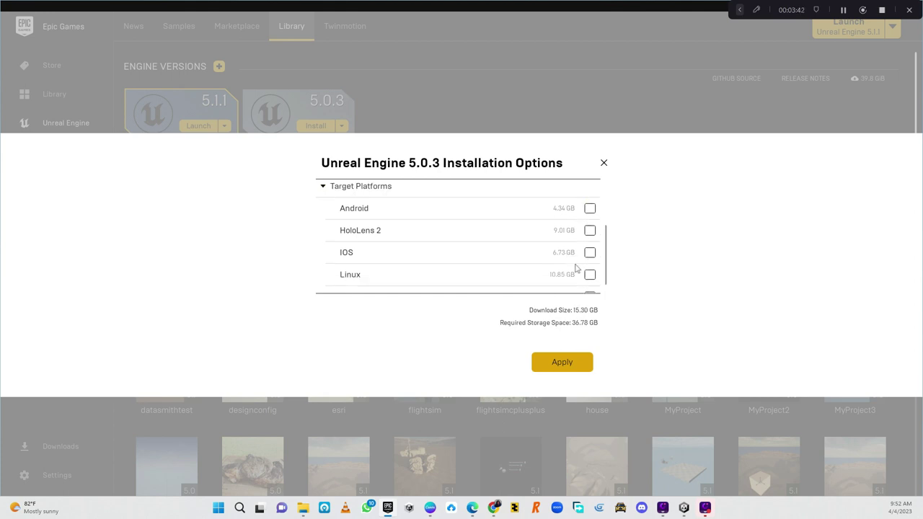
{"action": "scroll", "coordinate": [575, 267], "scroll_direction": "down", "scroll_amount": 1}
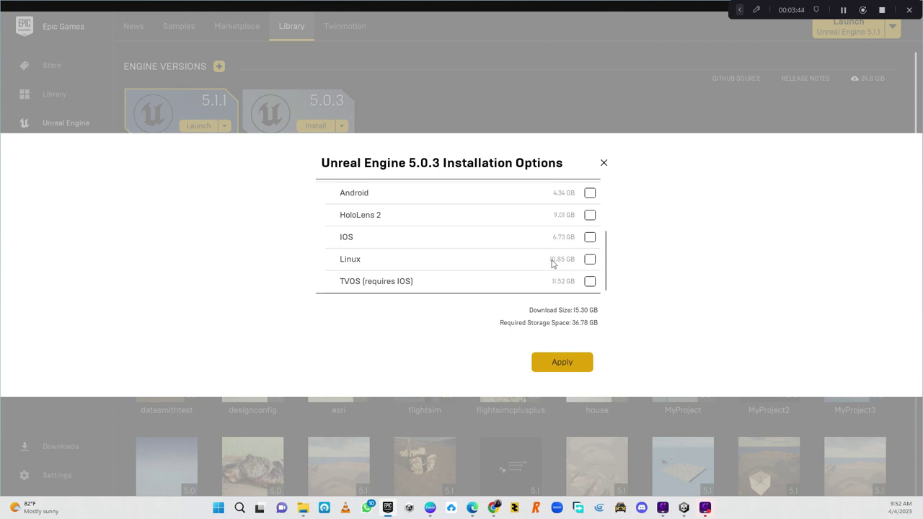
{"action": "scroll", "coordinate": [553, 263], "scroll_direction": "up", "scroll_amount": 1}
{"action": "left_click", "coordinate": [589, 224]}
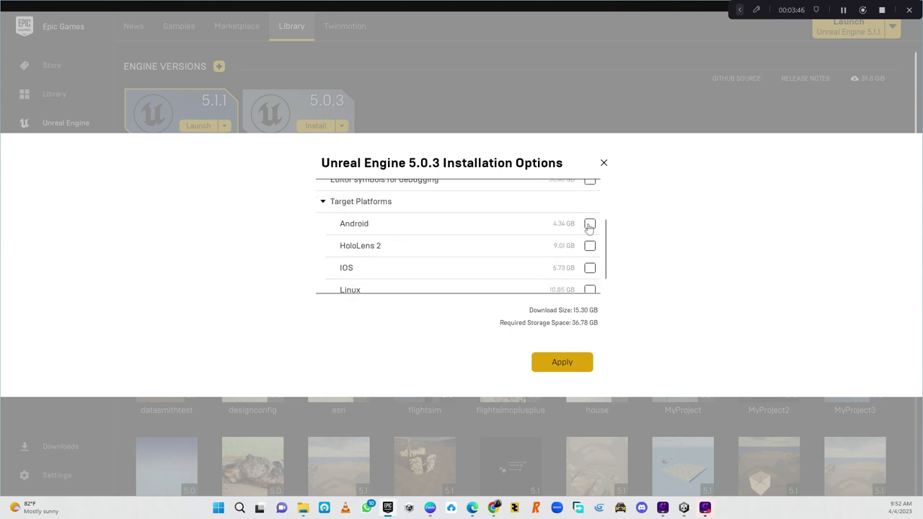
{"action": "scroll", "coordinate": [530, 257], "scroll_direction": "up", "scroll_amount": 1}
{"action": "scroll", "coordinate": [529, 257], "scroll_direction": "up", "scroll_amount": 1}
{"action": "scroll", "coordinate": [529, 257], "scroll_direction": "up", "scroll_amount": 1}
{"action": "scroll", "coordinate": [529, 257], "scroll_direction": "up", "scroll_amount": 1}
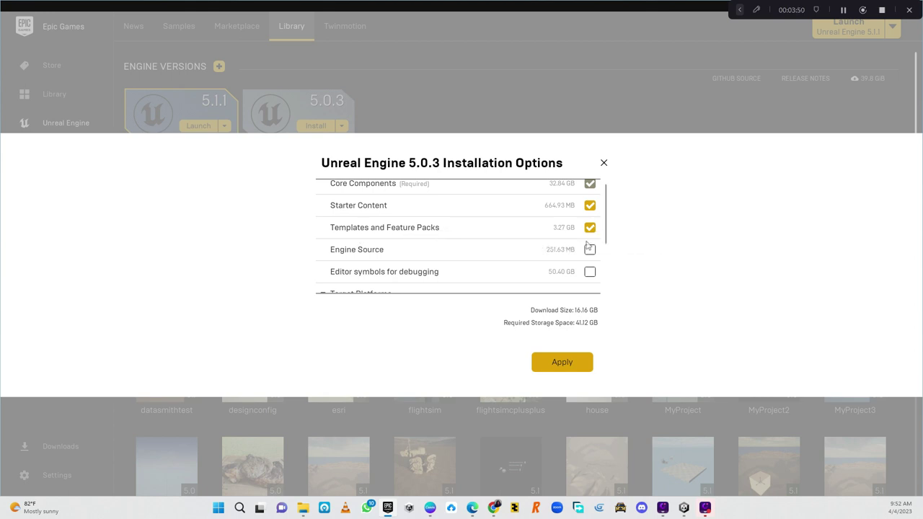
{"action": "scroll", "coordinate": [586, 246], "scroll_direction": "up", "scroll_amount": 1}
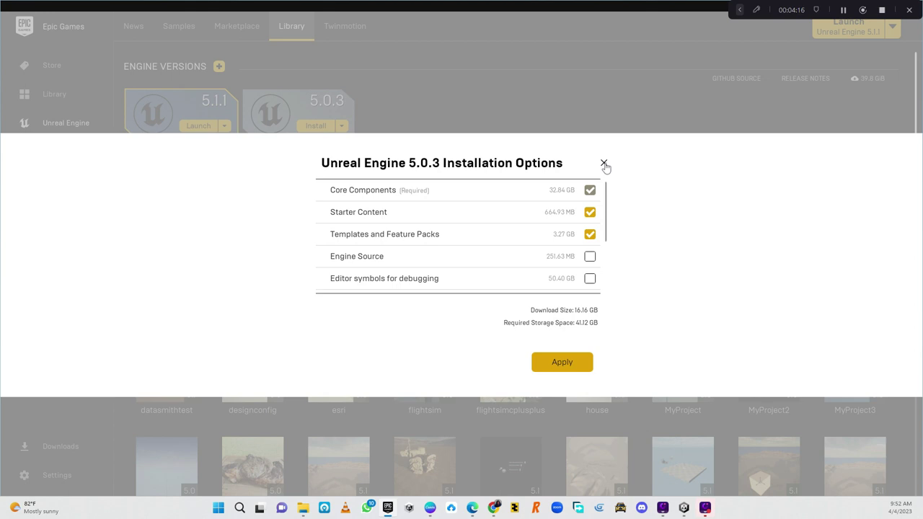
- Close Installation Options and cancel the install-location dialog, leaving 5.0.3 uninstalled
{"action": "left_click", "coordinate": [604, 163]}
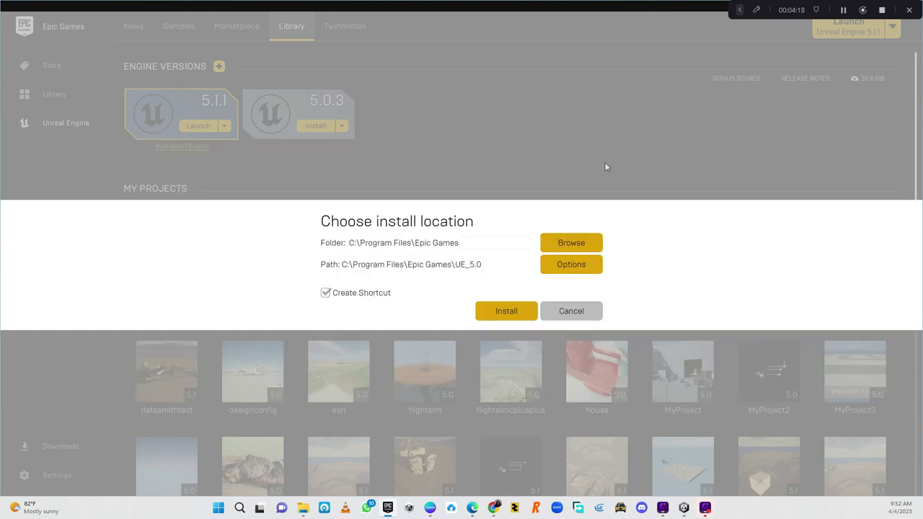
{"action": "left_click", "coordinate": [567, 316]}
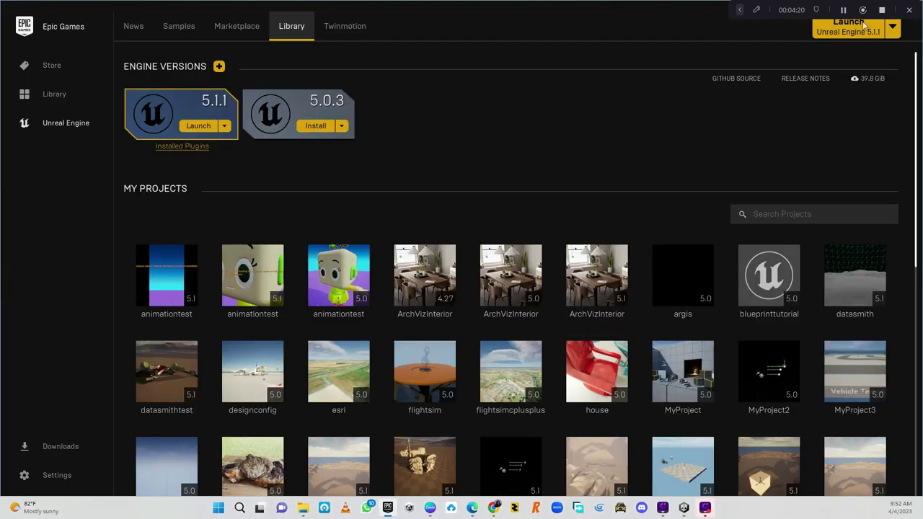